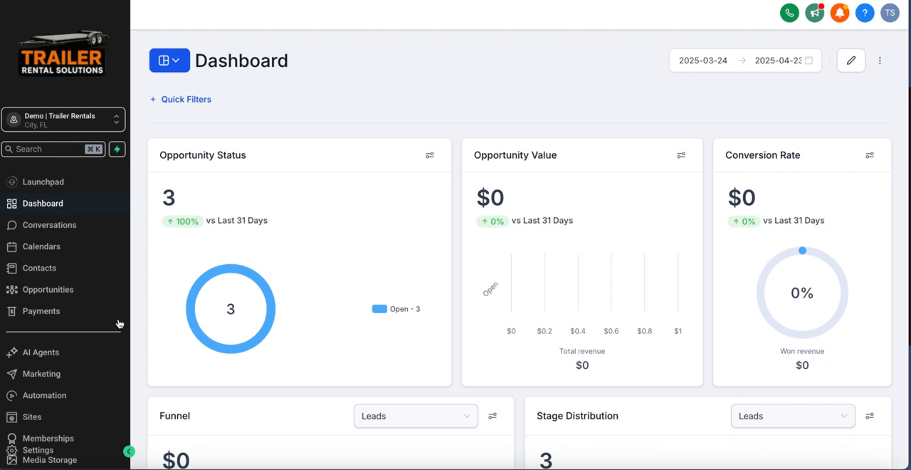
Go to the Email Services settings, dismiss the deliverability notification, and start adding a dedicated domain
scroll(74, 367, down, 1)
click(34, 450)
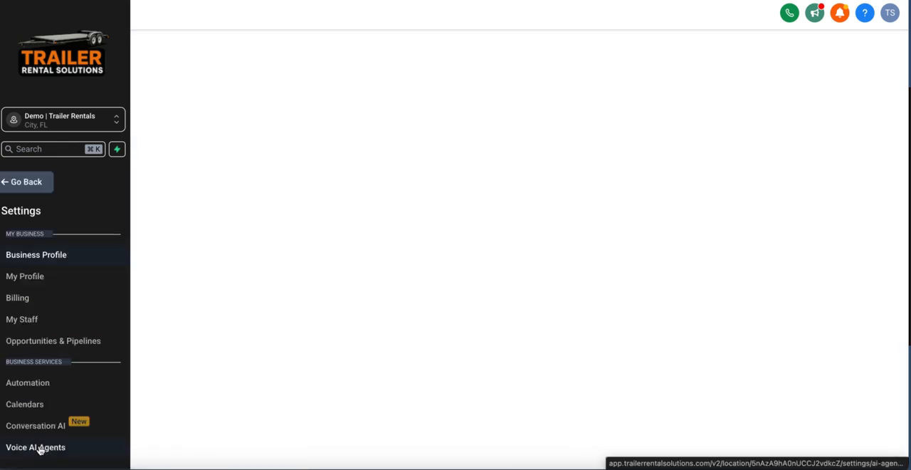
scroll(92, 256, down, 3)
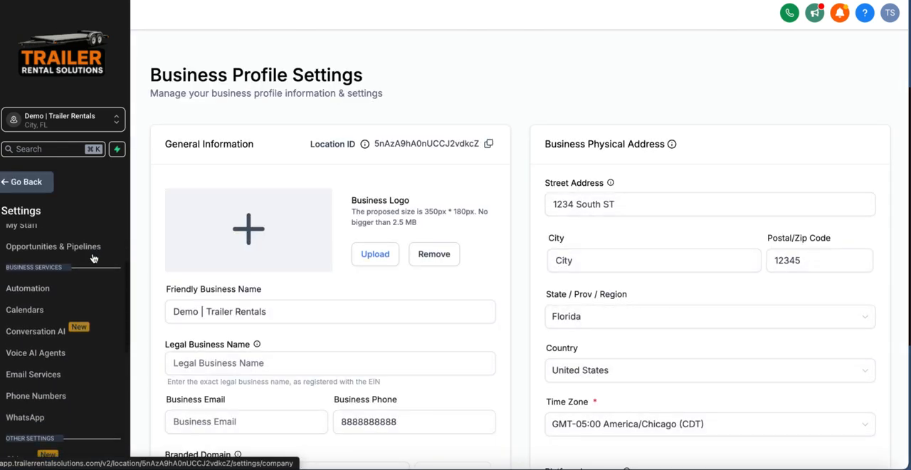
click(55, 366)
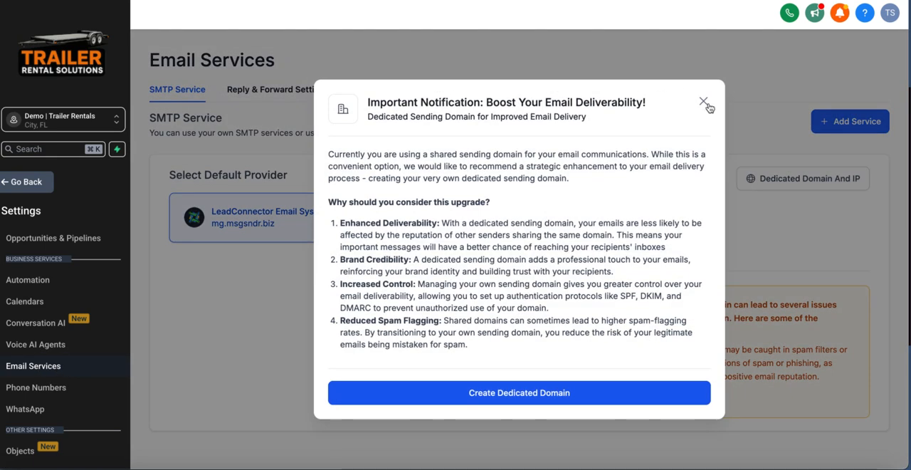
click(703, 102)
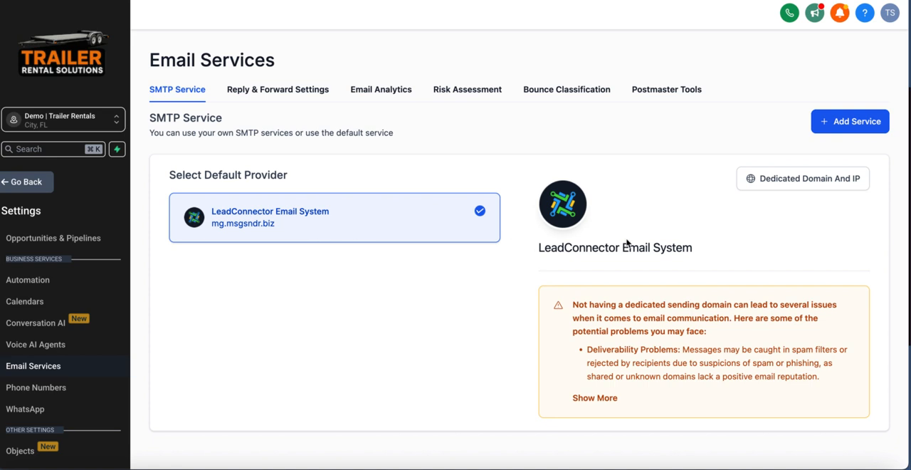
click(805, 183)
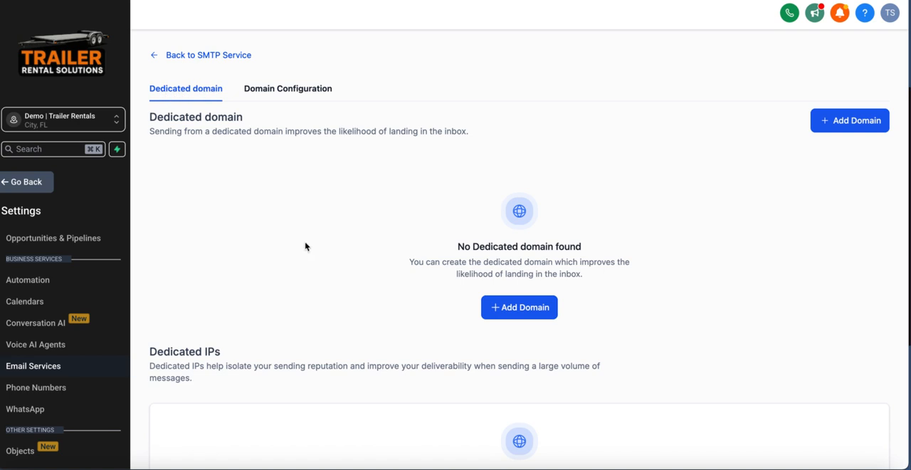
click(527, 307)
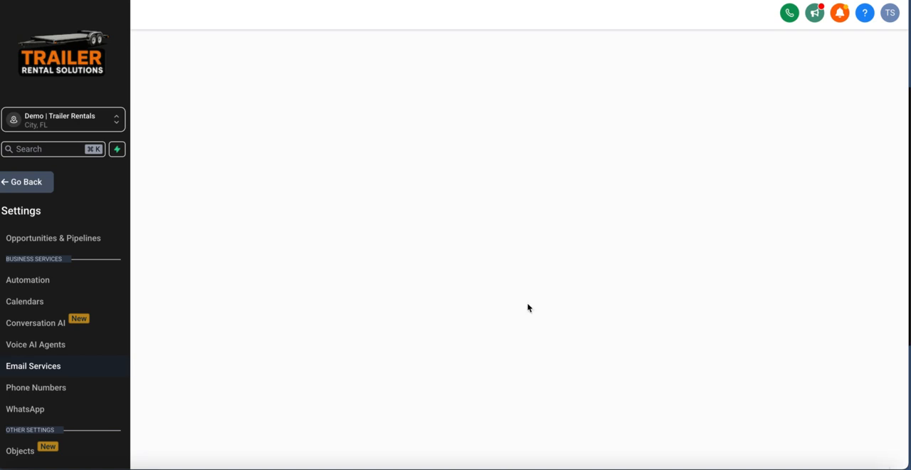
Try to add and verify email.trailerrentalsolutions.com as the dedicated sending domain, and dismiss the resulting dialog
click(224, 176)
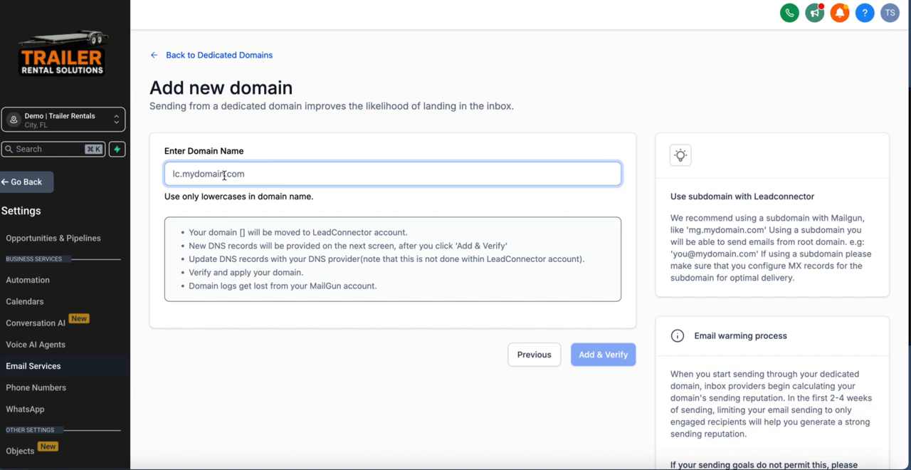
text(email)
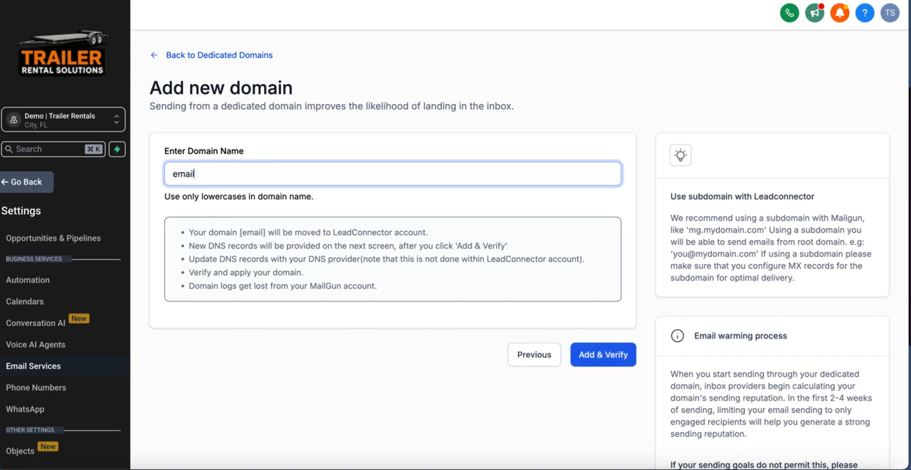
text(.)
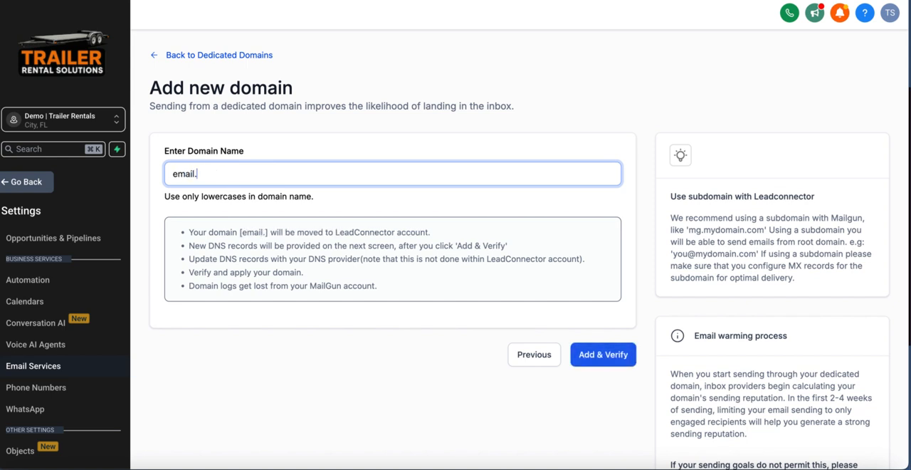
text(trailer)
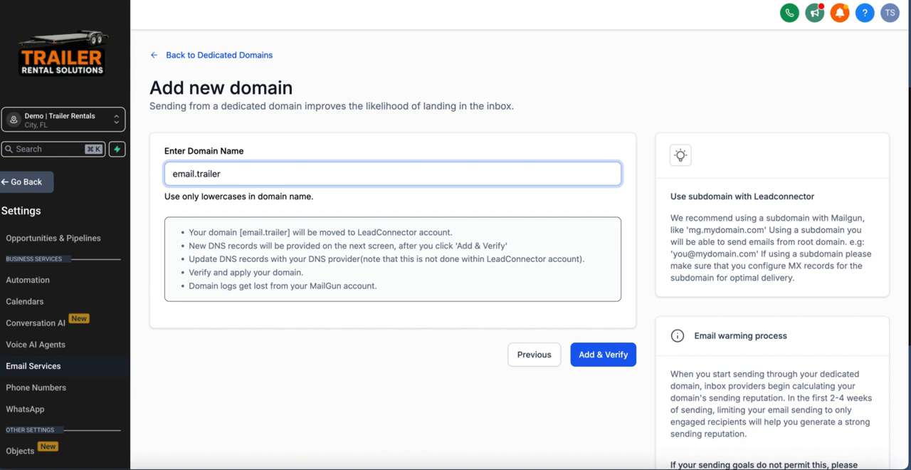
text(rentalsol)
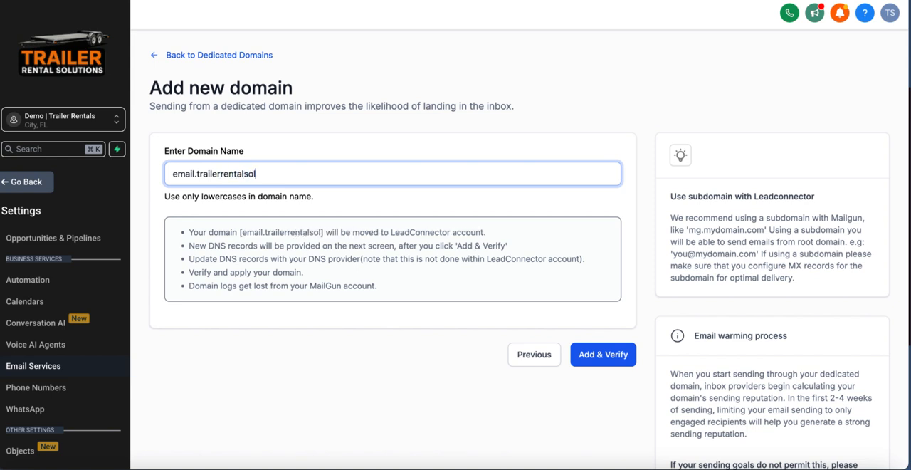
text(utions.com)
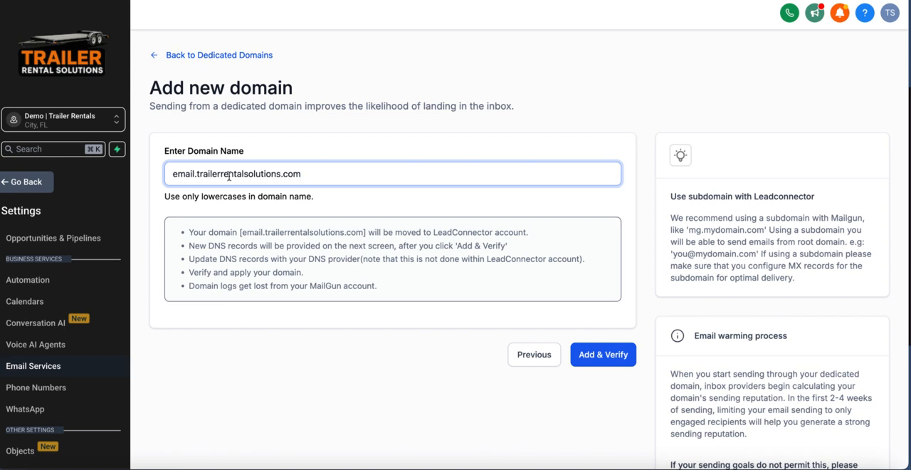
click(617, 356)
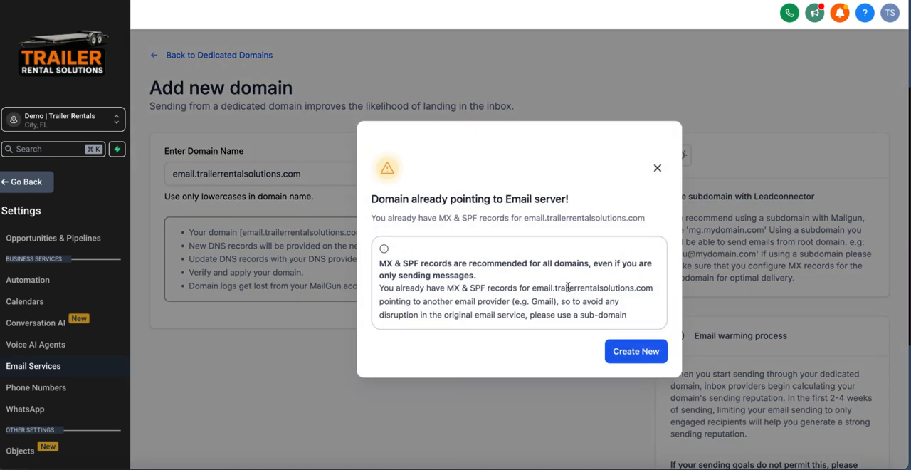
click(657, 171)
Change the domain name to talk.trailerrentalsolutions.com and submit it for verification
click(183, 173)
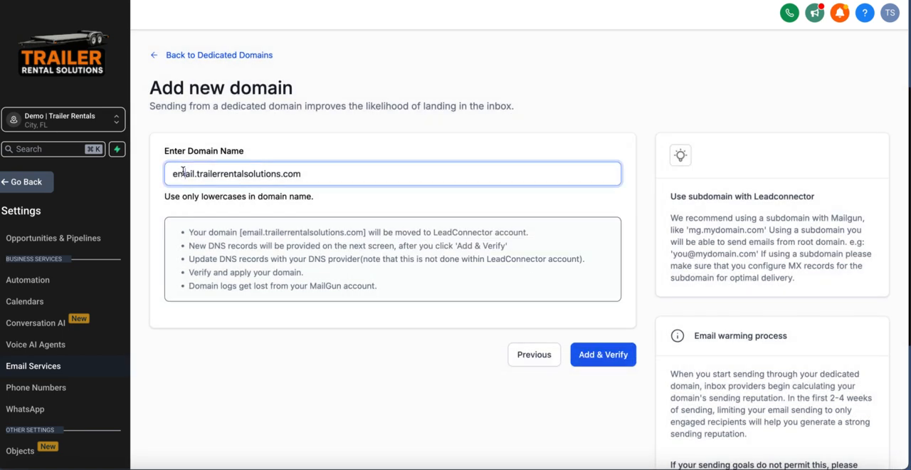
double_click(183, 173)
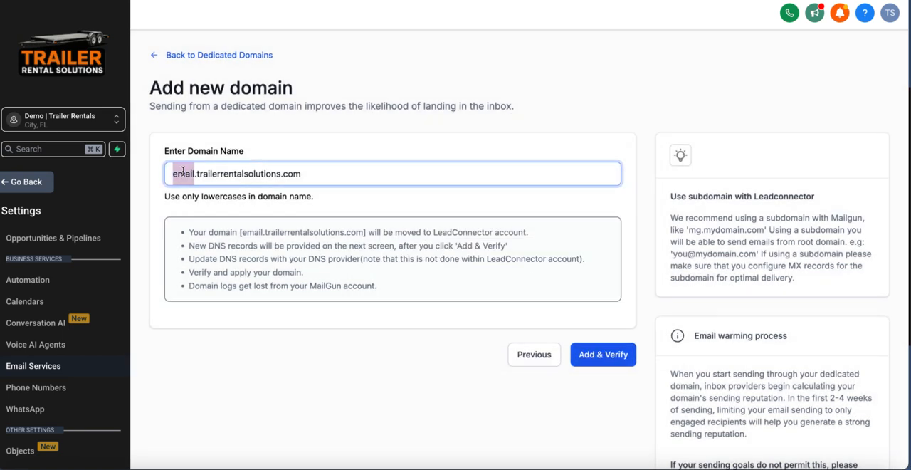
text(talk)
key(BackSpace)
key(BackSpace)
key(BackSpace)
text(alk)
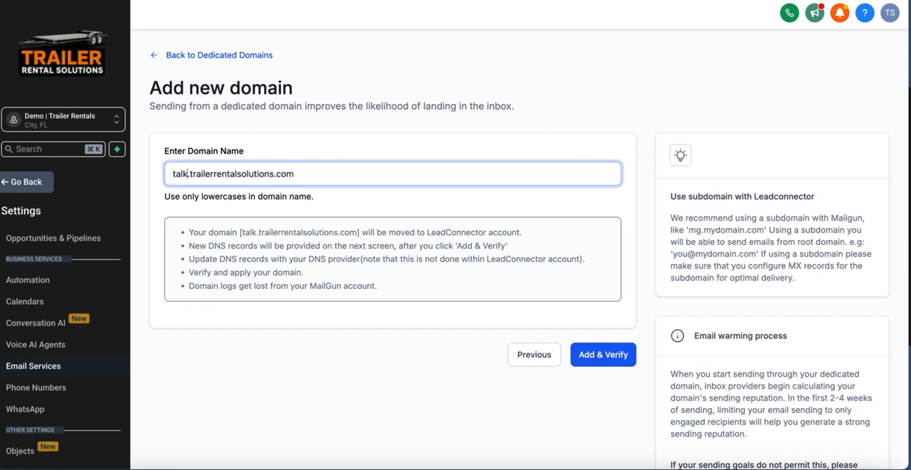
click(588, 354)
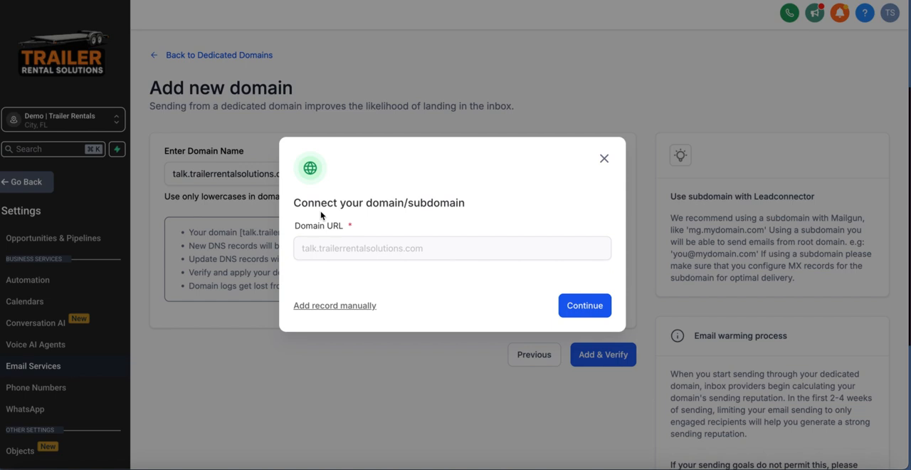
Continue connecting the domain through Cloudflare authorization, close the Cloudflare login page without logging in, and dismiss the verification notice
click(586, 306)
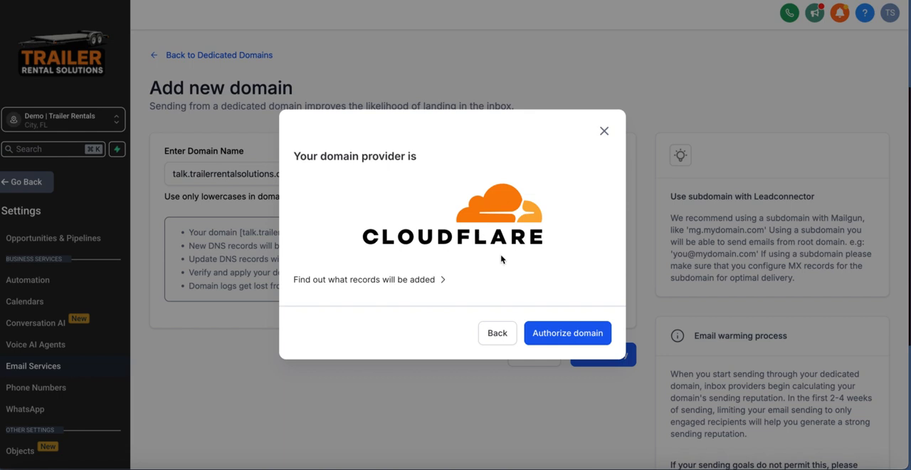
click(585, 334)
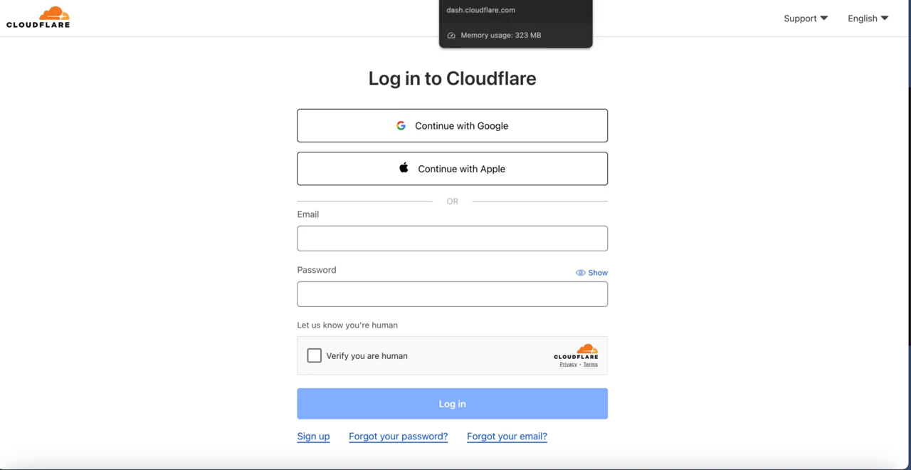
key(super+w)
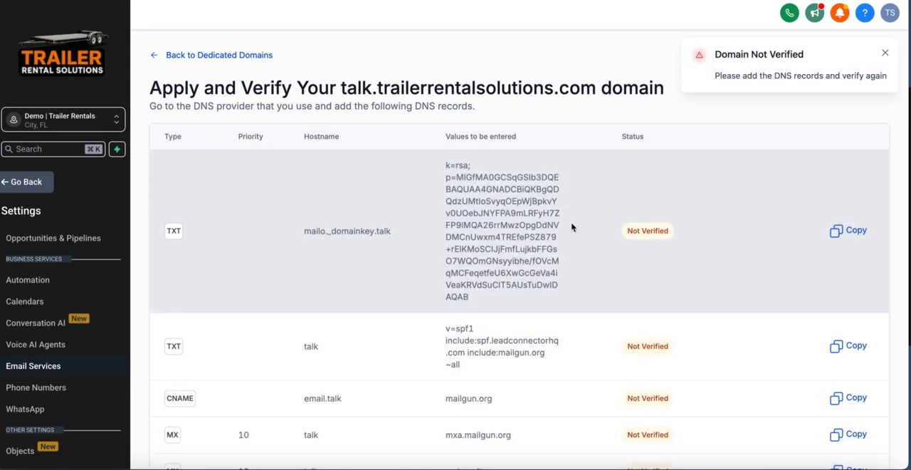
click(885, 53)
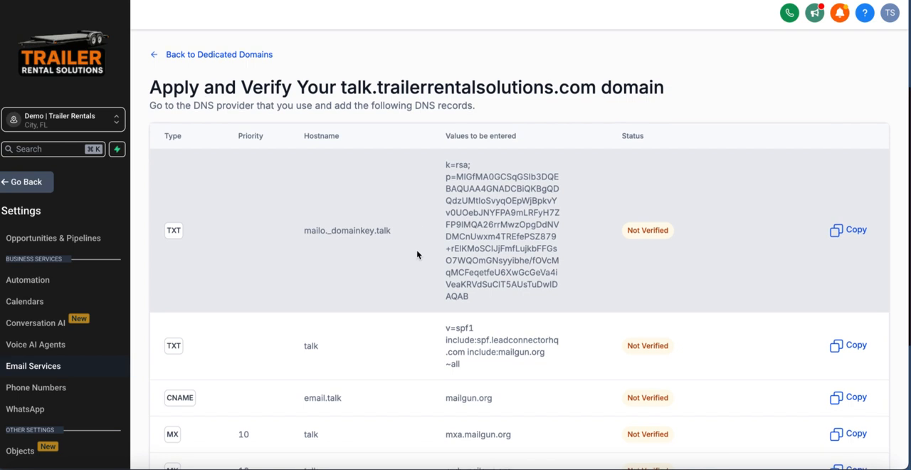
Review the required DNS records, and in Cloudflare's DNS management for trailermastery.com start a new record of type TXT
scroll(417, 255, down, 1)
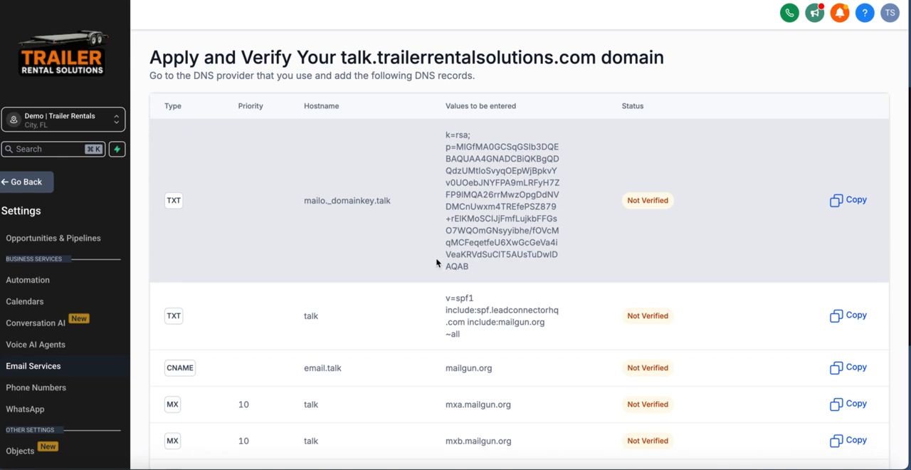
scroll(437, 263, down, 1)
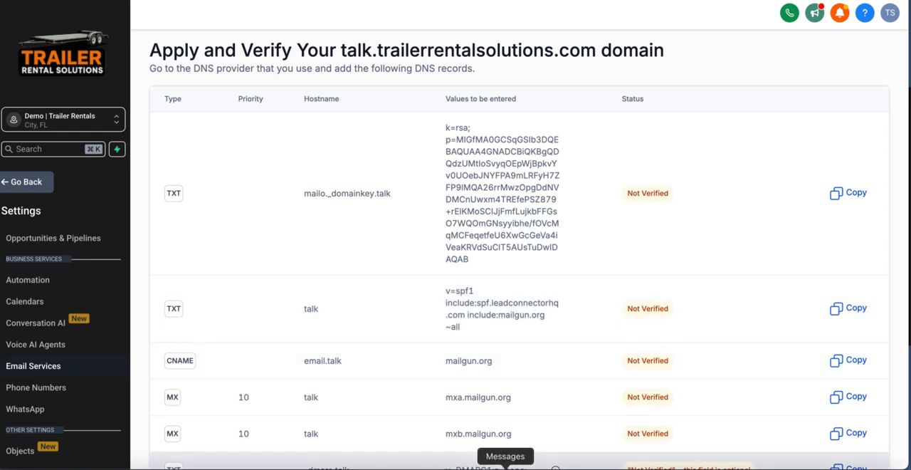
key(ctrl+Tab)
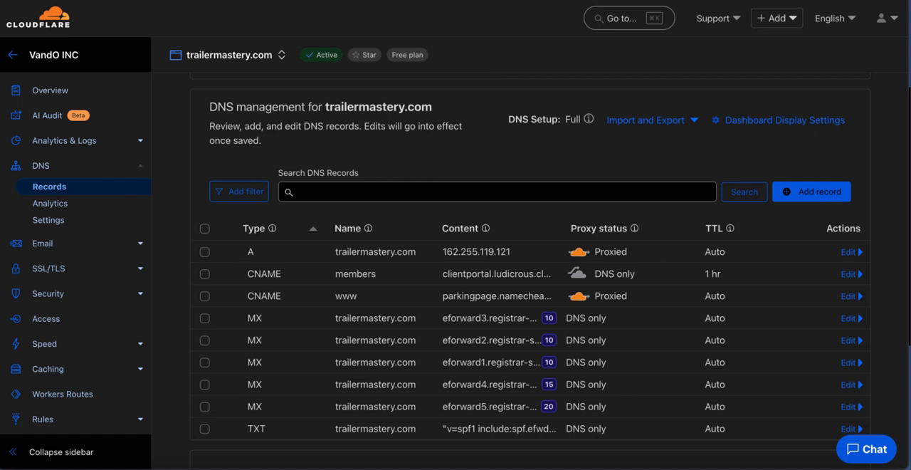
key(ctrl+Tab)
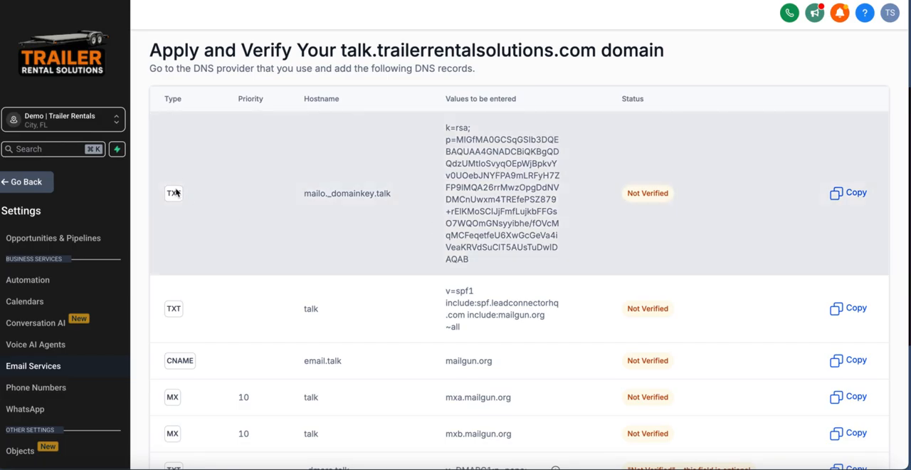
click(663, 2)
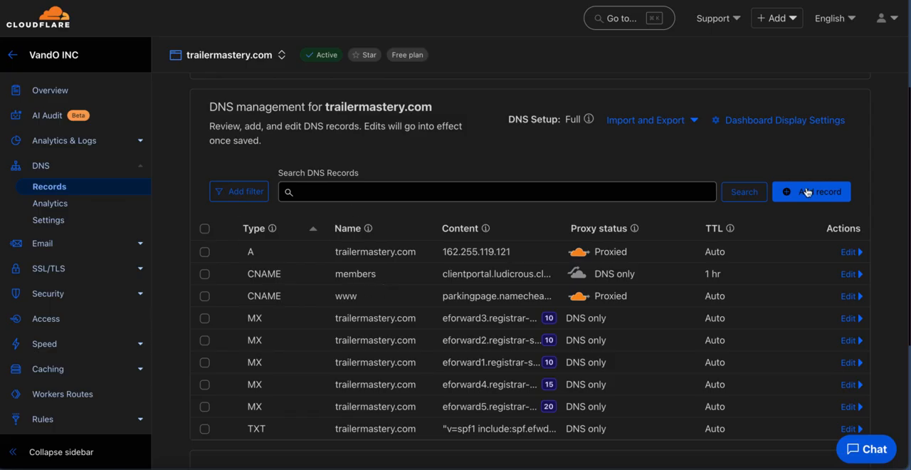
click(835, 199)
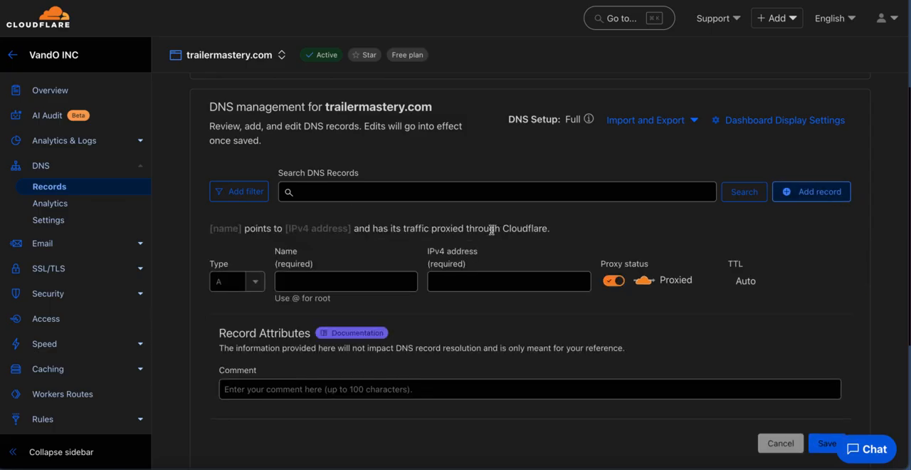
click(221, 282)
scroll(242, 370, down, 5)
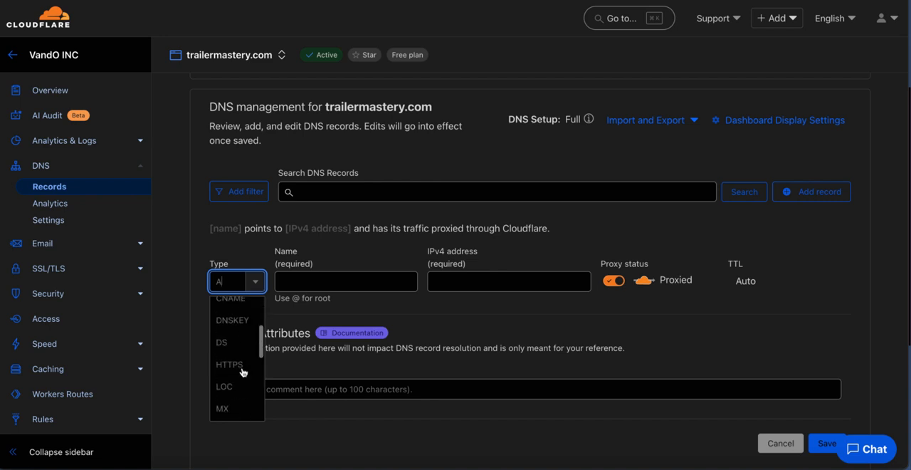
scroll(238, 396, down, 3)
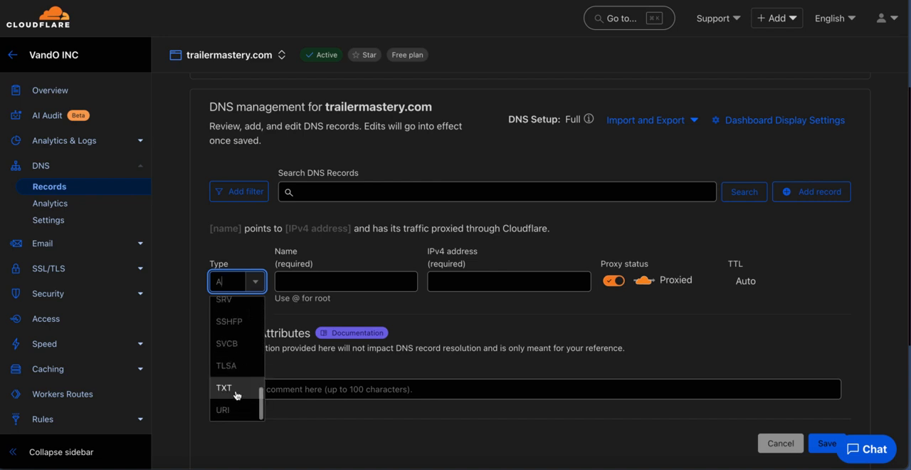
click(235, 388)
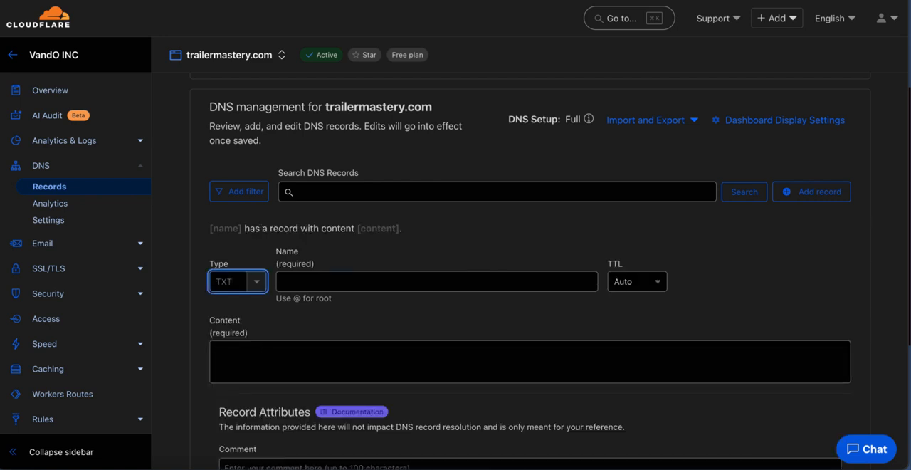
Copy the hostname mailo._domainkey.talk from the required DNS records into the name of the new Cloudflare TXT record
key(ctrl+Tab)
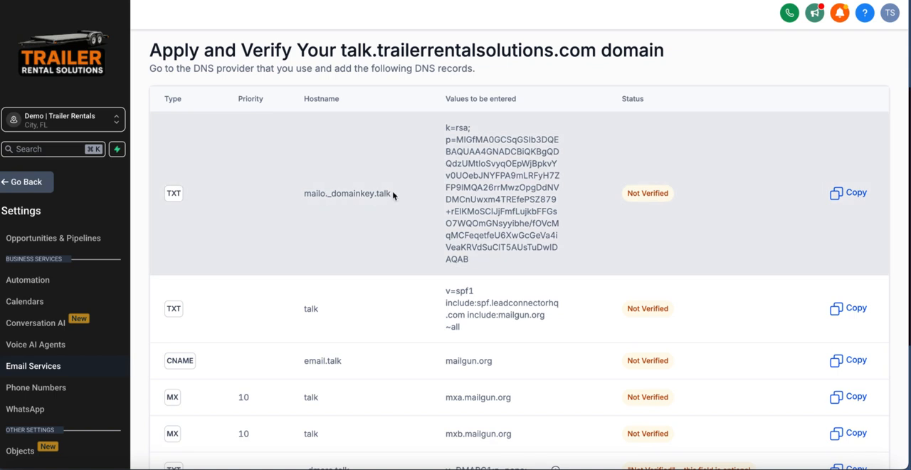
drag(392, 195, 300, 198)
key(ctrl+c)
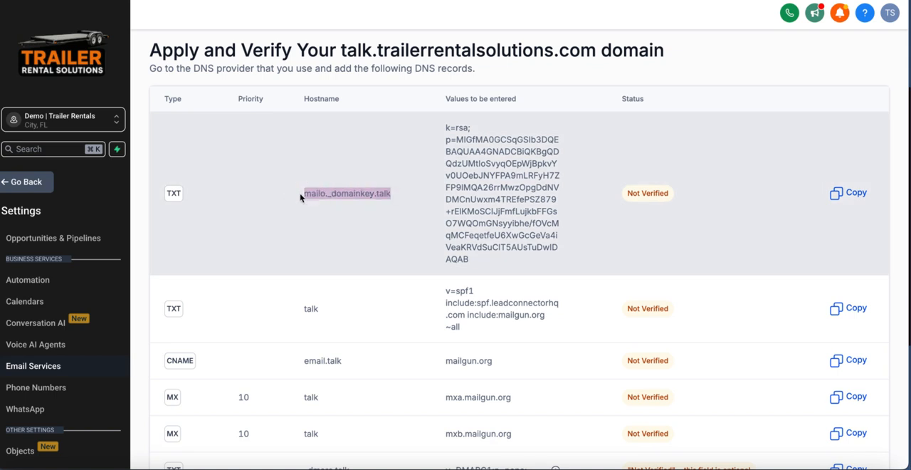
key(ctrl+Tab)
click(382, 280)
key(ctrl+v)
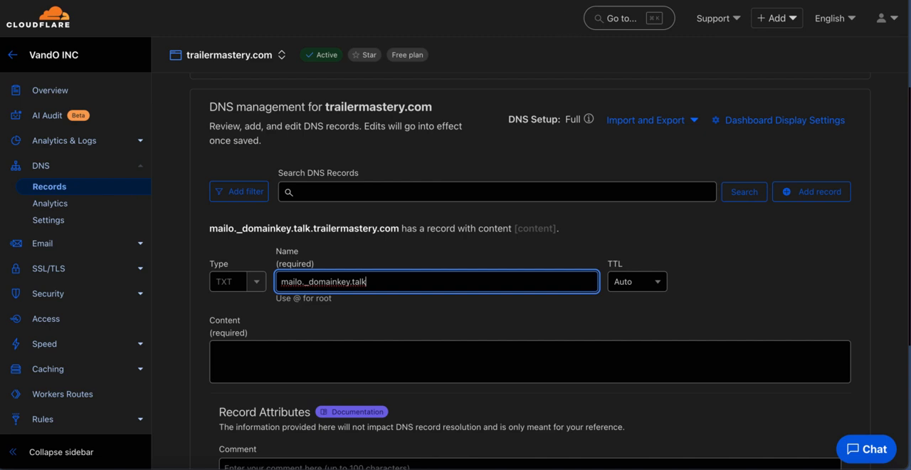
Copy the required value for mailo._domainkey.talk into the content of the new Cloudflare TXT record and close the record form
key(ctrl+shift+Tab)
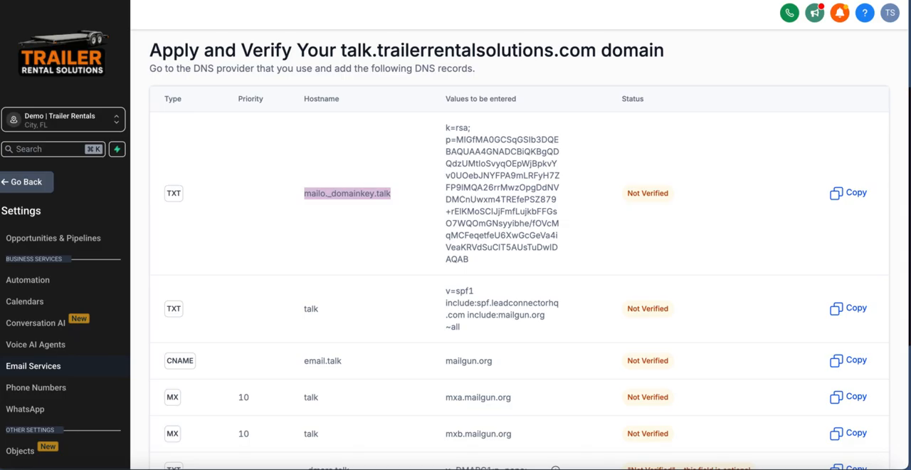
click(836, 193)
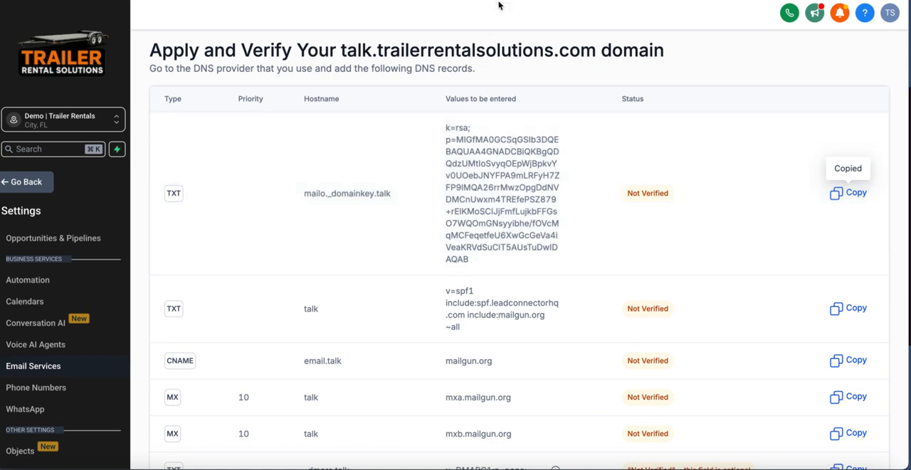
key(ctrl+Tab)
click(411, 359)
key(ctrl+v)
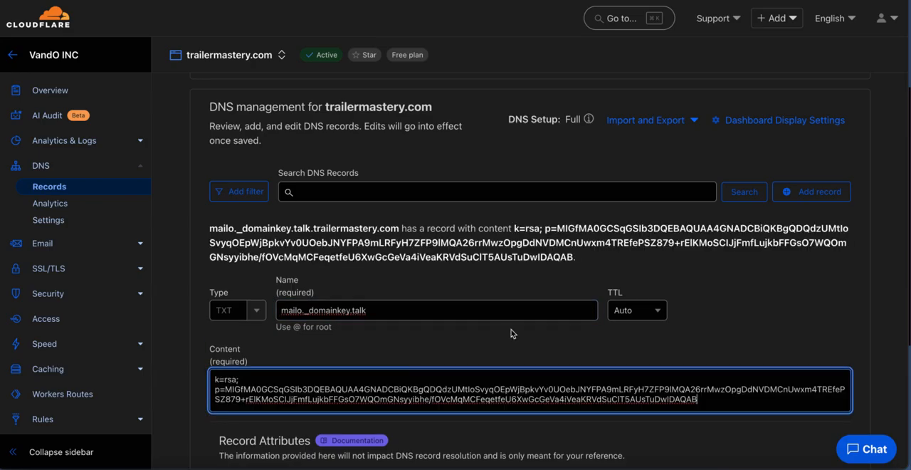
scroll(859, 383, down, 2)
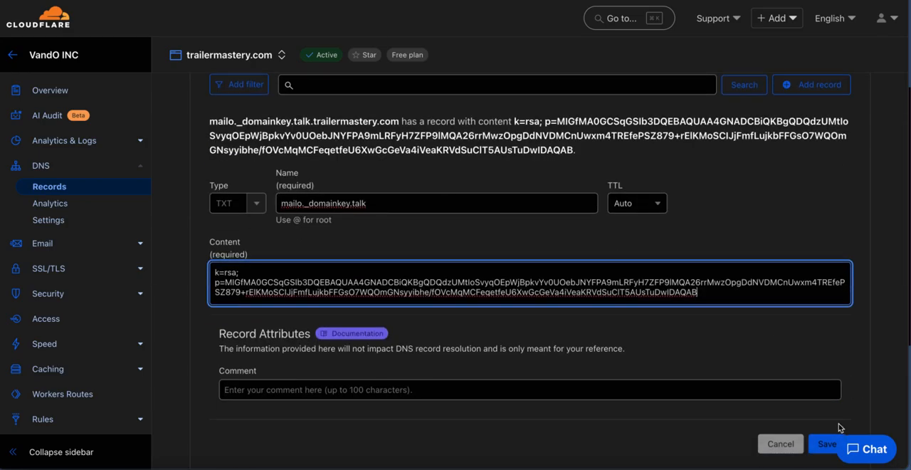
click(822, 443)
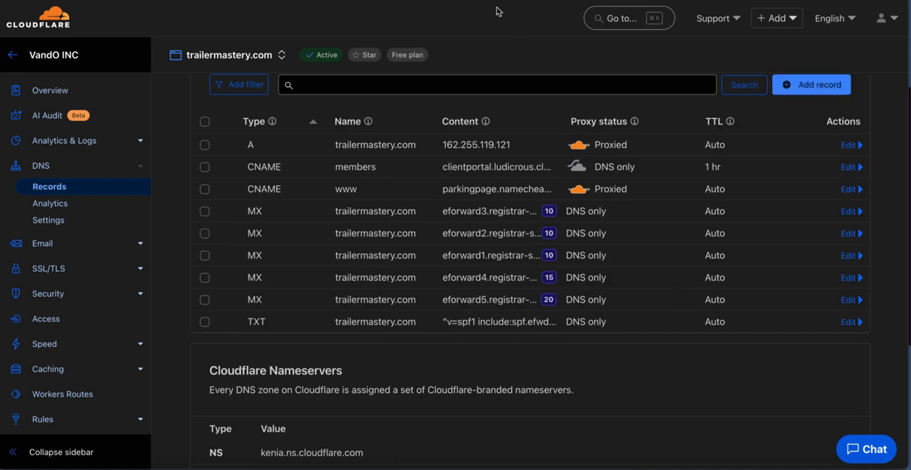
Review the hostnames, values and priorities of the remaining required TXT, CNAME and MX records for talk.trailerrentalsolutions.com
key(ctrl+Tab)
scroll(467, 301, down, 2)
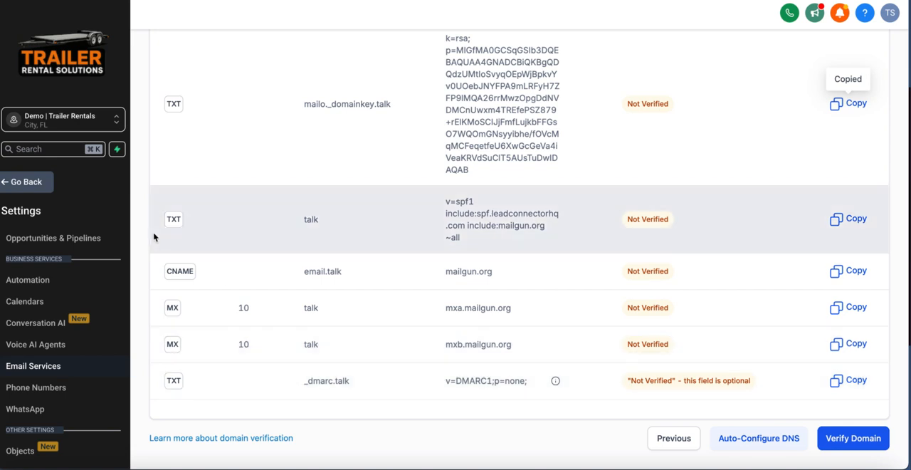
scroll(417, 204, up, 2)
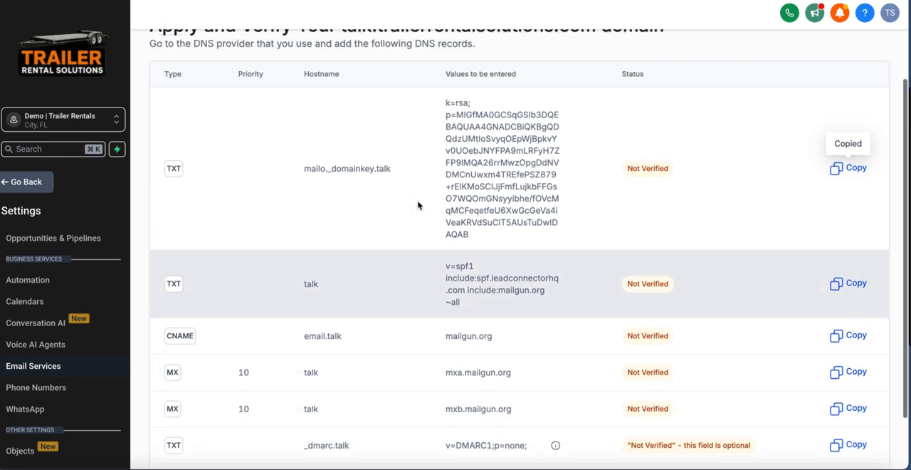
scroll(342, 341, down, 2)
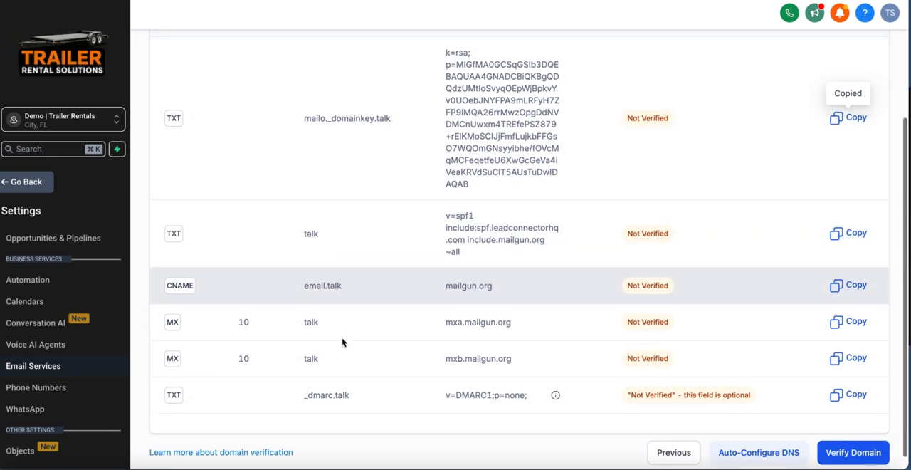
scroll(295, 255, up, 2)
scroll(255, 123, down, 2)
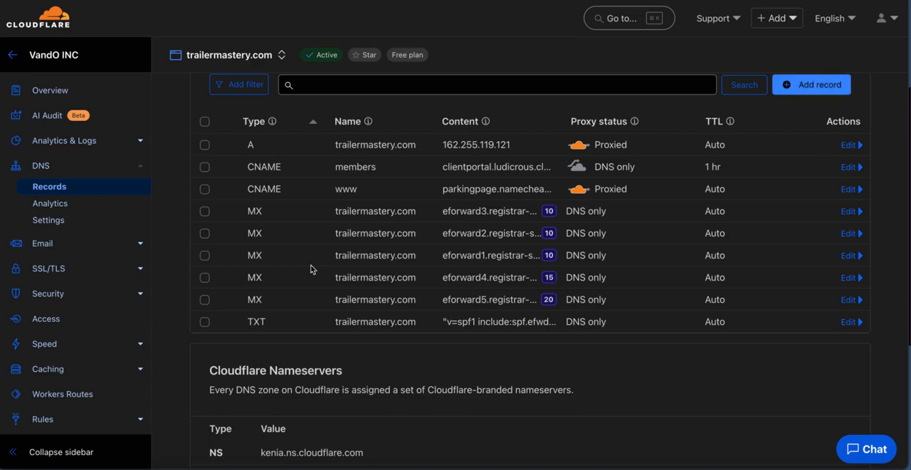
Open Cloudflare's eforward5.registrar-servers.com MX record for editing, set its priority to 10, and return to the required DNS records
click(849, 300)
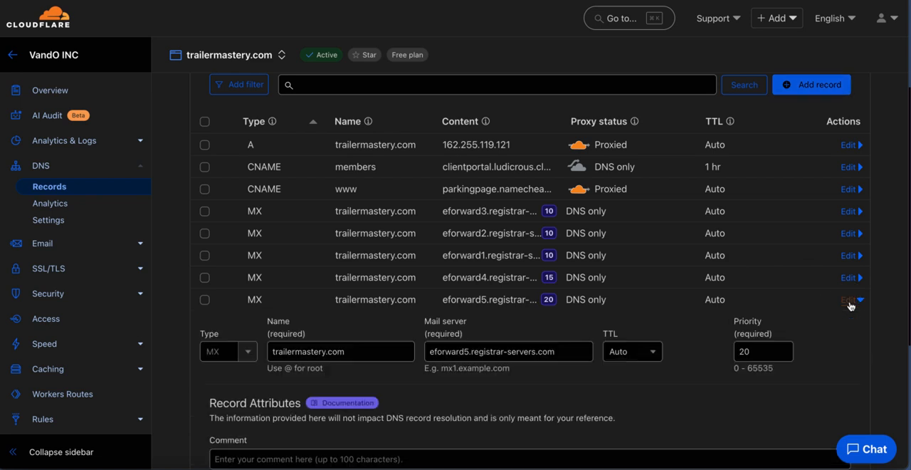
double_click(758, 352)
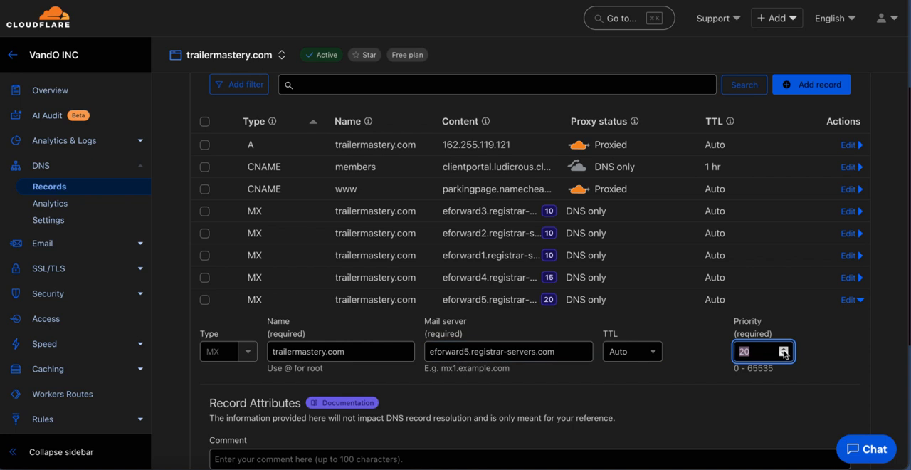
text(10)
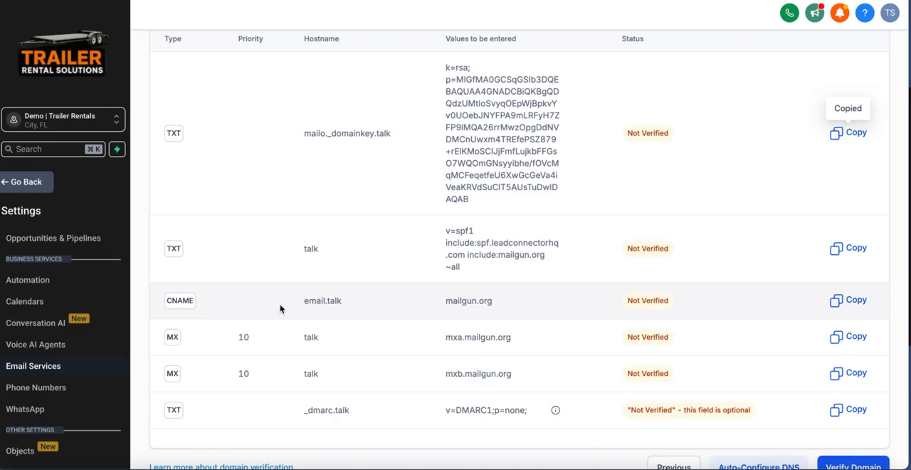
scroll(724, 360, down, 1)
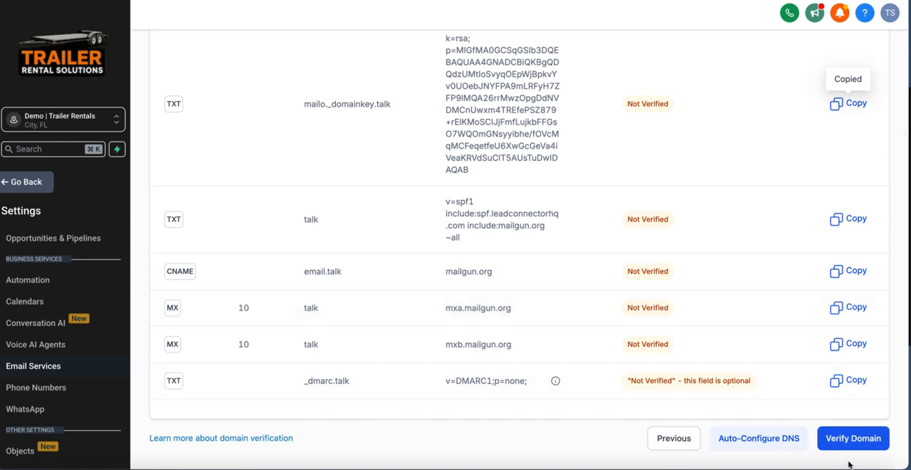